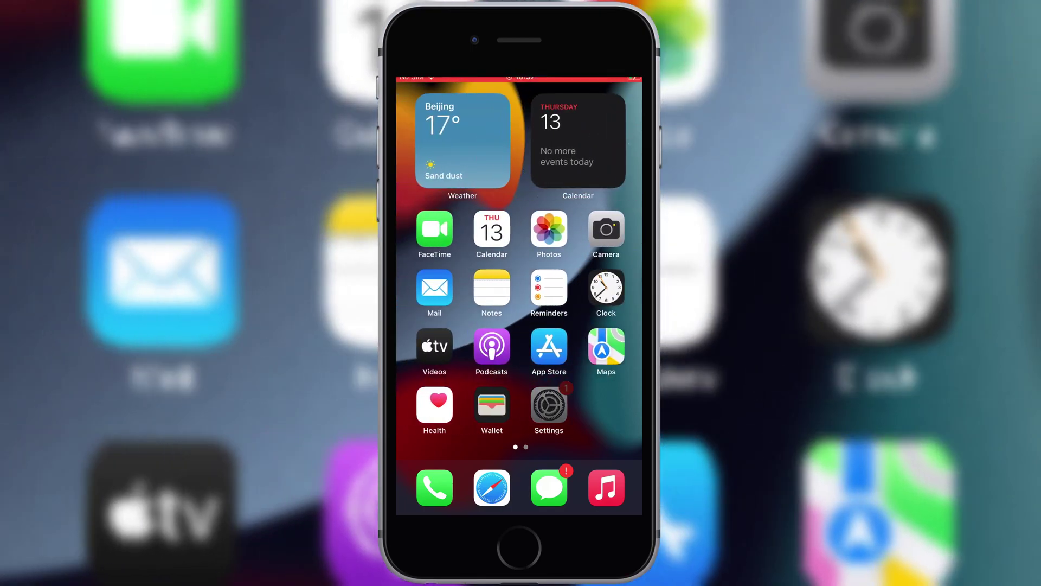
# Read the iPhone 7 Plus's iOS 15.8.1 version in Settings > General > About, then return home and bring up the TrollStore GitHub page.
pyautogui.click(548, 404)
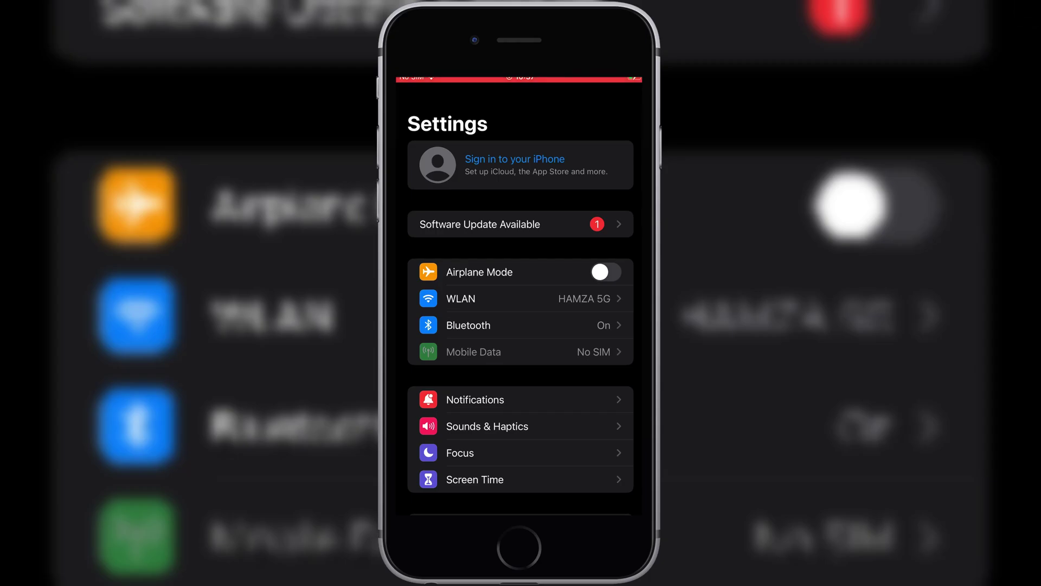
pyautogui.click(481, 223)
pyautogui.click(423, 96)
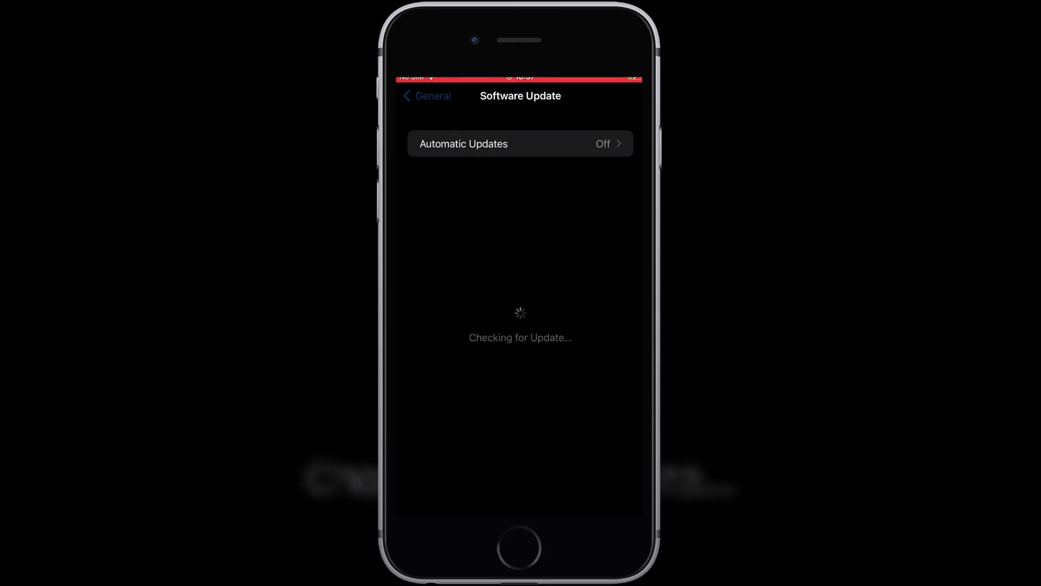
pyautogui.click(433, 144)
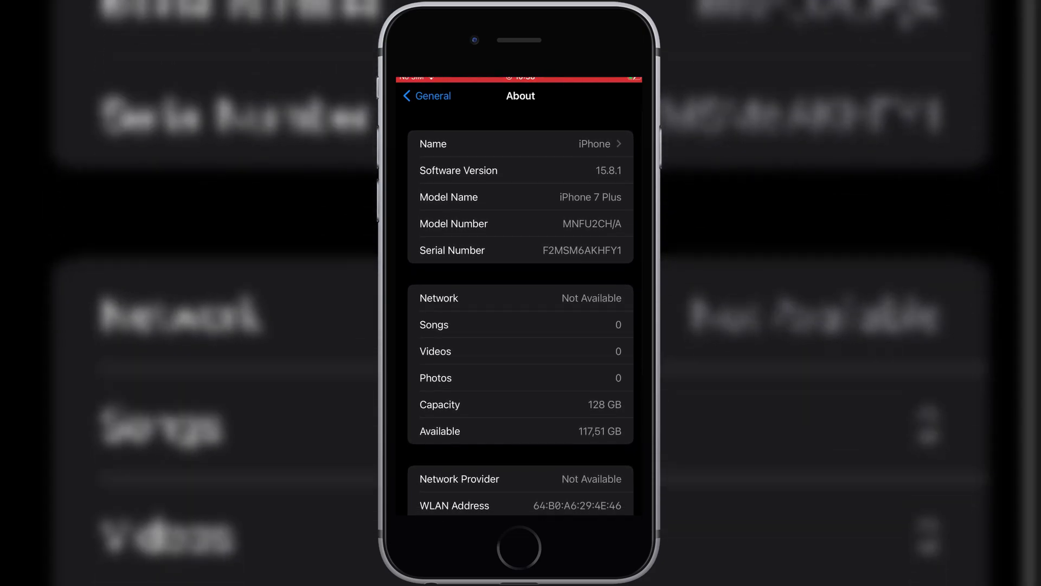
pyautogui.click(426, 95)
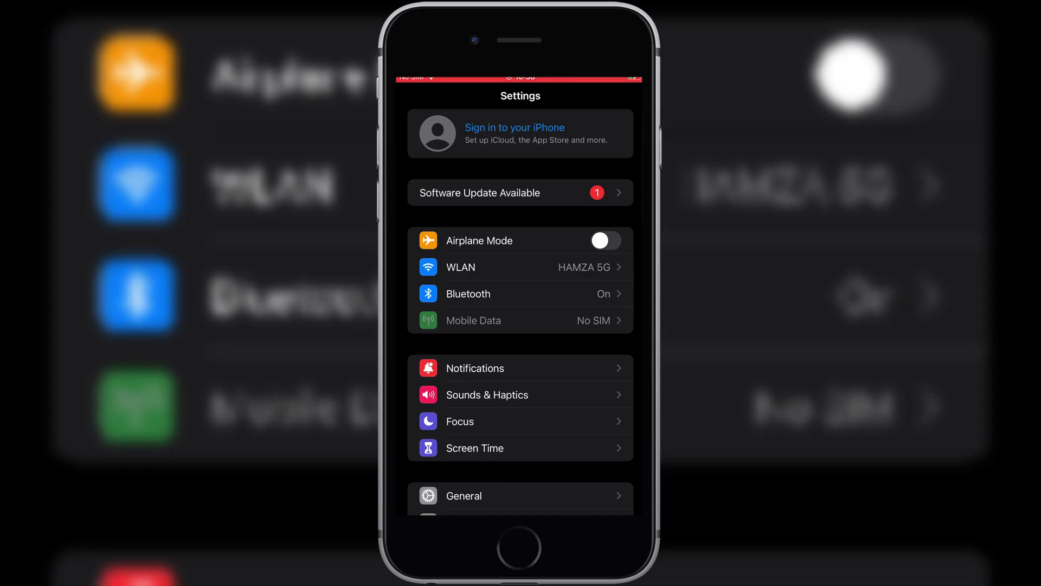
pyautogui.press('Home')
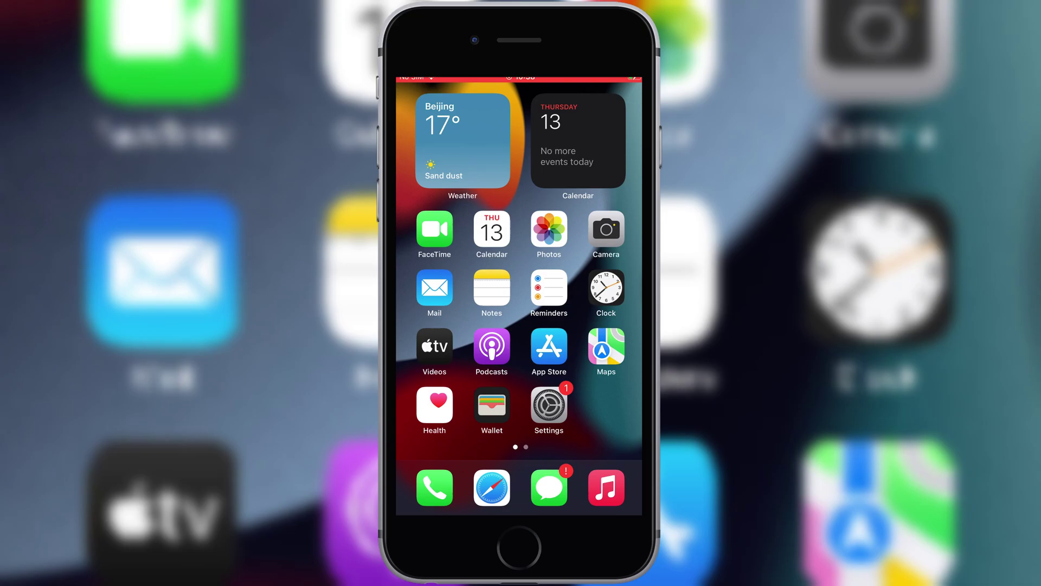
pyautogui.click(492, 487)
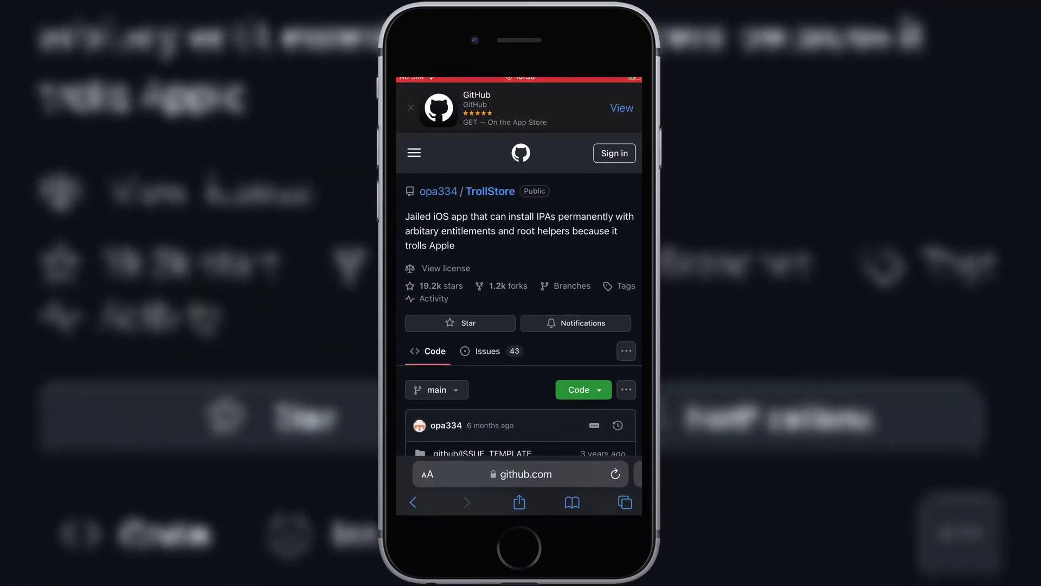
pyautogui.scroll(-3, 519, 309)
pyautogui.scroll(-10, 519, 309)
pyautogui.scroll(-10, 518, 310)
pyautogui.scroll(-5, 520, 309)
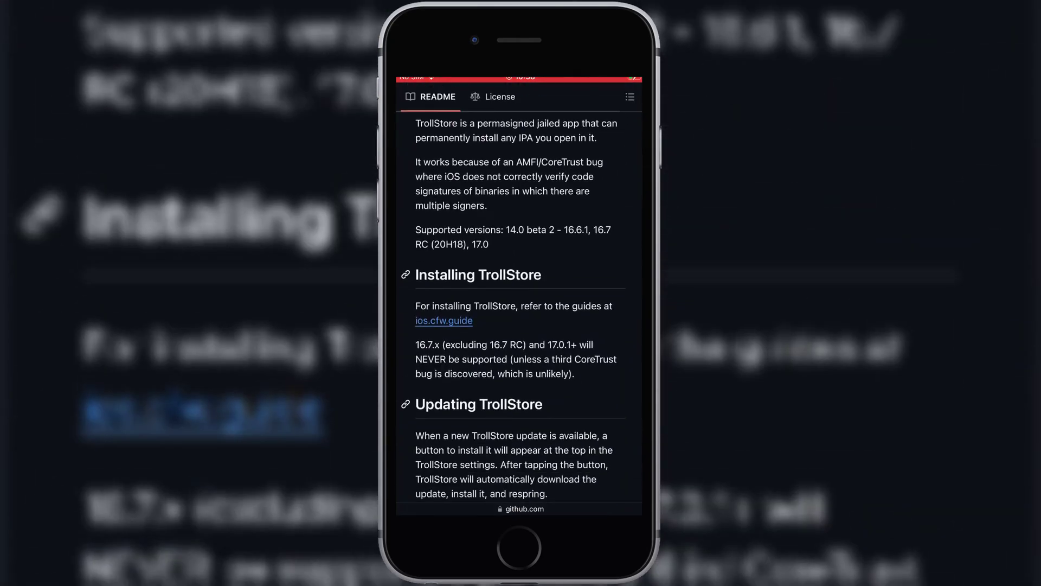
# View the ios.cfw.guide TrollStore installer compatibility table, then switch to the Skibidi Tech tab.
pyautogui.click(445, 321)
pyautogui.scroll(-5, 519, 309)
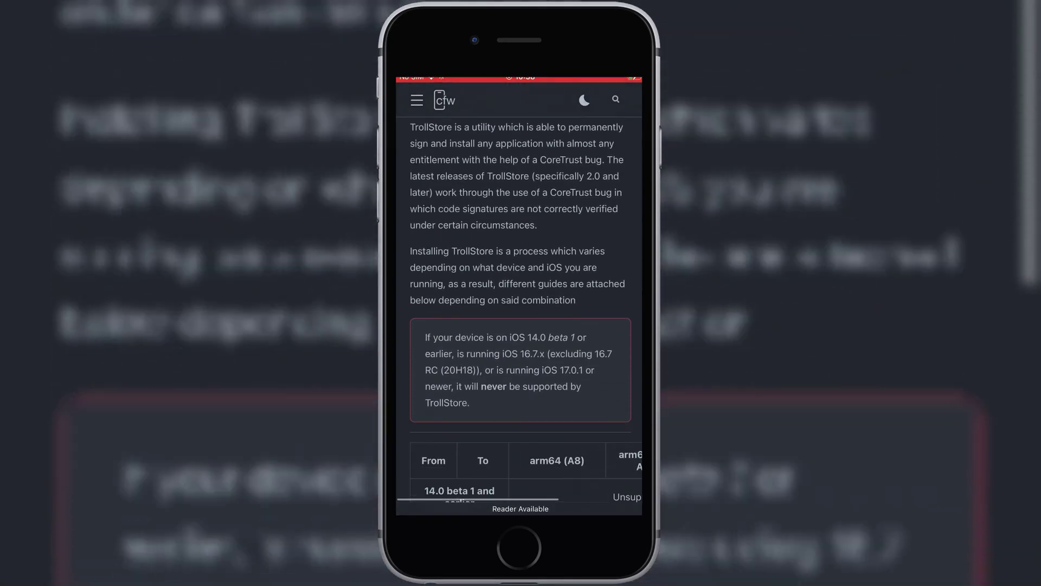
pyautogui.scroll(-5, 519, 309)
pyautogui.hscroll(3, 519, 309)
pyautogui.hscroll(2, 519, 310)
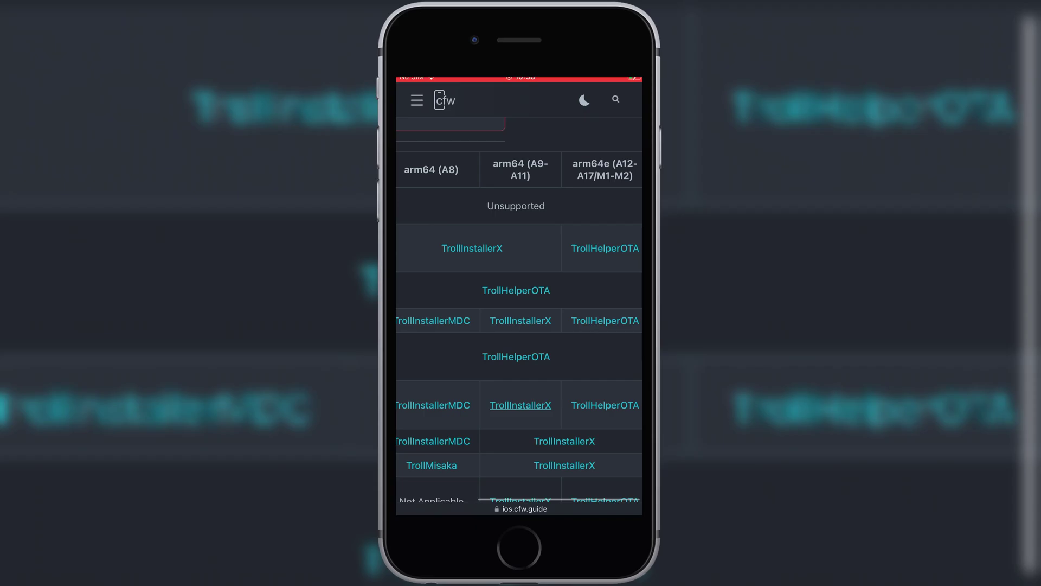
pyautogui.hscroll(-3, 519, 309)
pyautogui.scroll(-3, 518, 309)
pyautogui.hscroll(3, 519, 309)
pyautogui.scroll(-2, 519, 309)
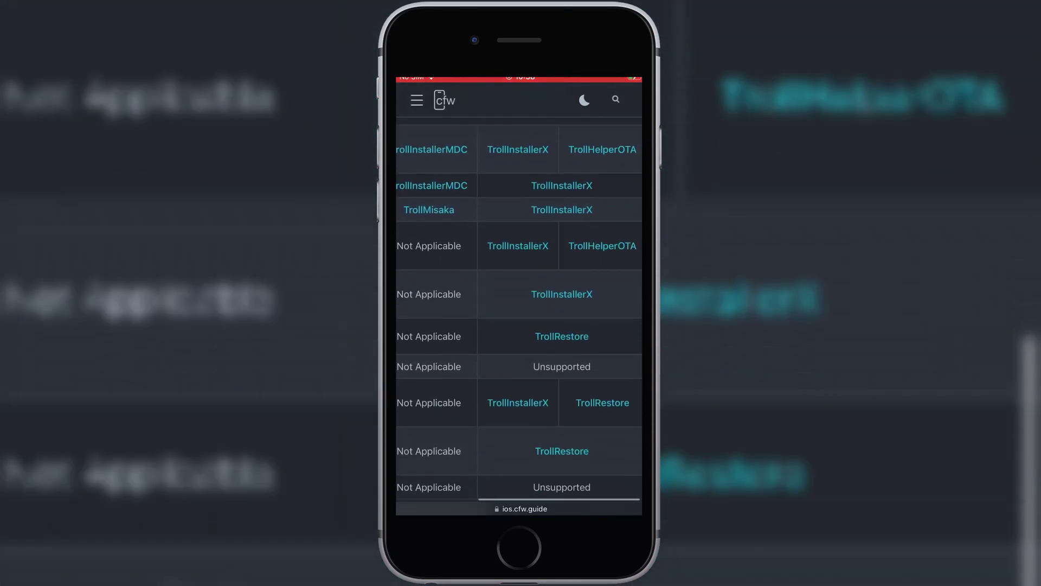
pyautogui.hscroll(-3, 519, 309)
pyautogui.scroll(3, 519, 309)
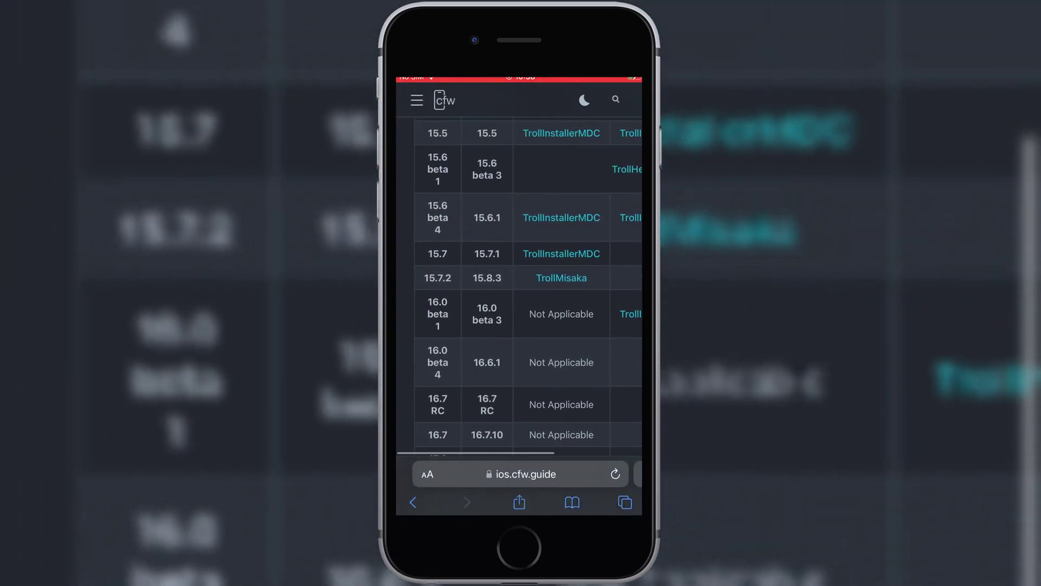
pyautogui.scroll(2, 519, 309)
pyautogui.scroll(2, 520, 309)
pyautogui.scroll(-2, 519, 310)
pyautogui.scroll(-3, 518, 309)
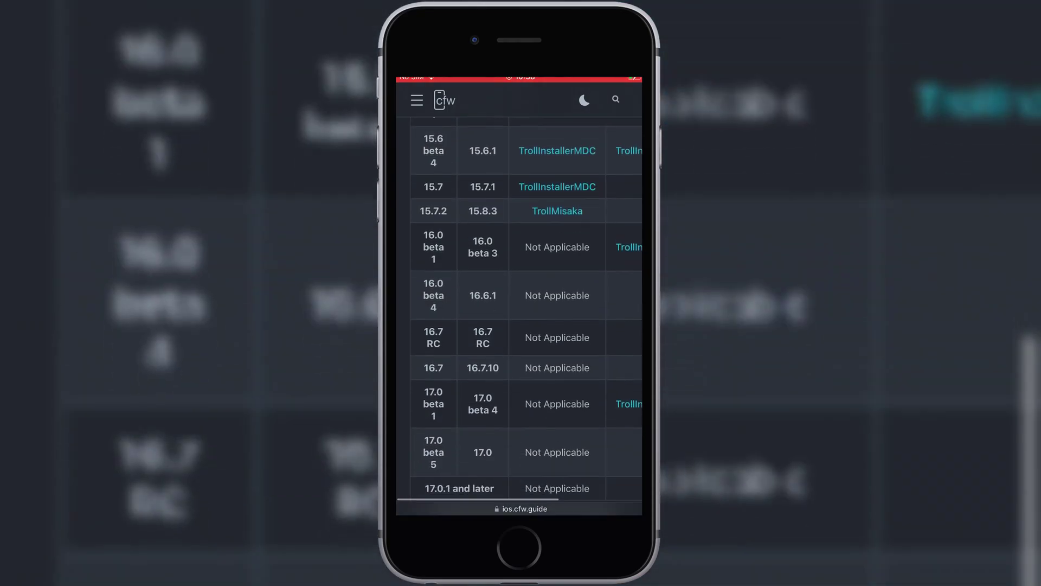
pyautogui.hscroll(2, 519, 309)
pyautogui.hscroll(2, 519, 309)
pyautogui.scroll(3, 519, 309)
pyautogui.scroll(2, 519, 309)
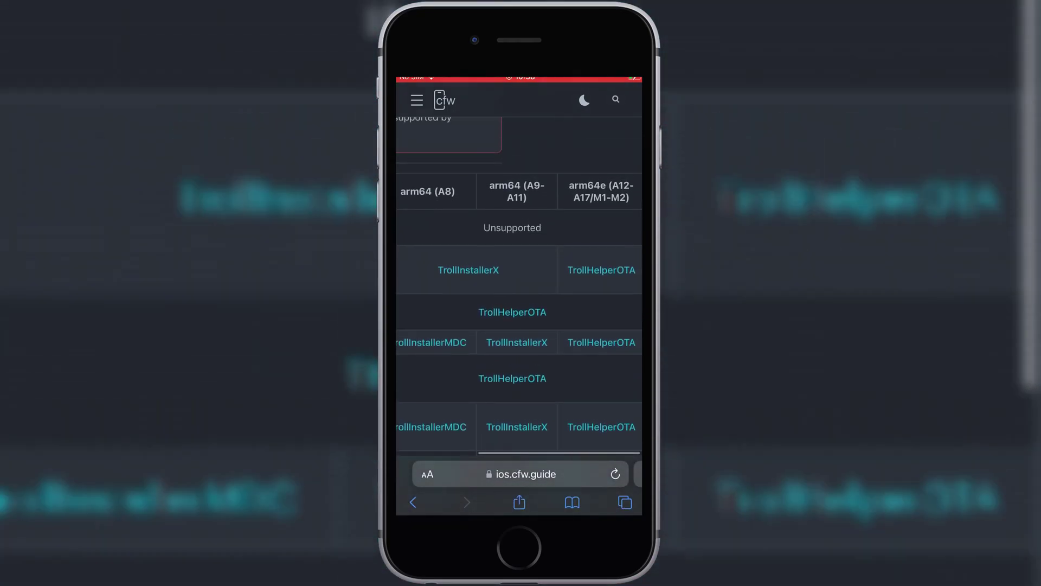
pyautogui.scroll(-3, 519, 309)
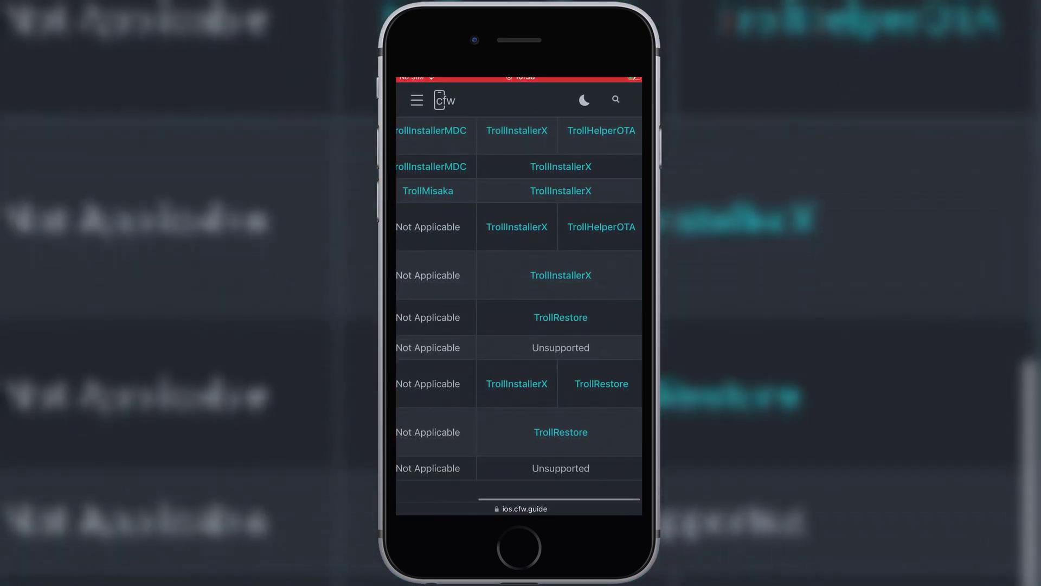
pyautogui.scroll(5, 519, 310)
pyautogui.click(624, 502)
pyautogui.click(592, 232)
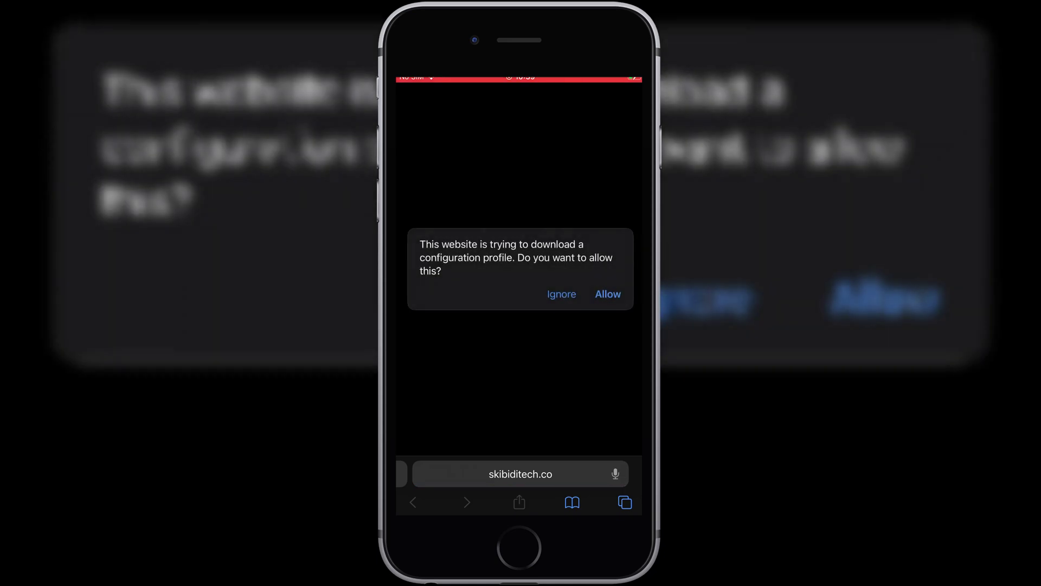
# Allow the Skibidi DNS configuration profile download and open it from Settings' downloaded profile entry.
pyautogui.click(607, 294)
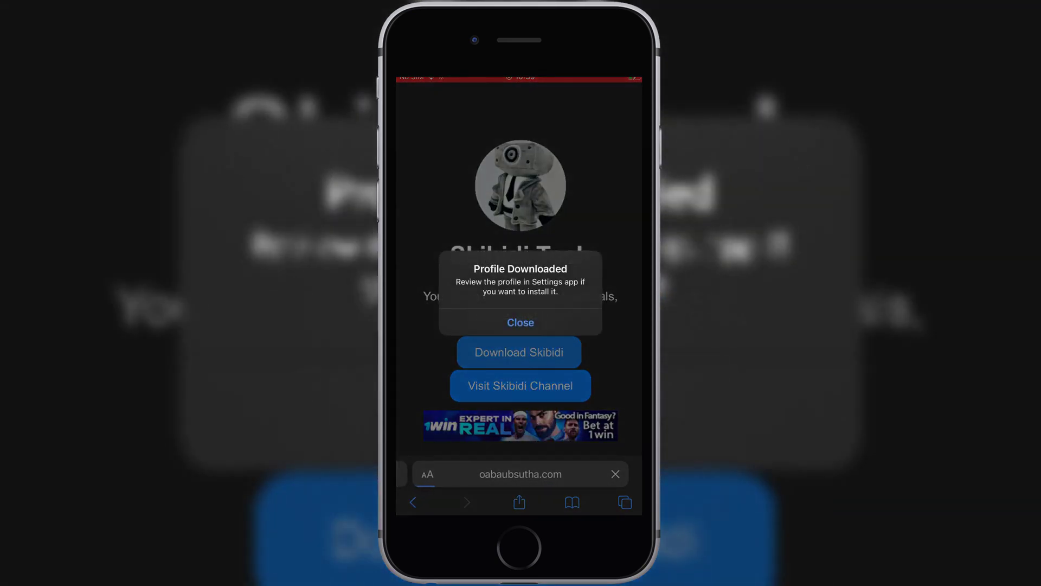
pyautogui.click(521, 322)
pyautogui.click(519, 548)
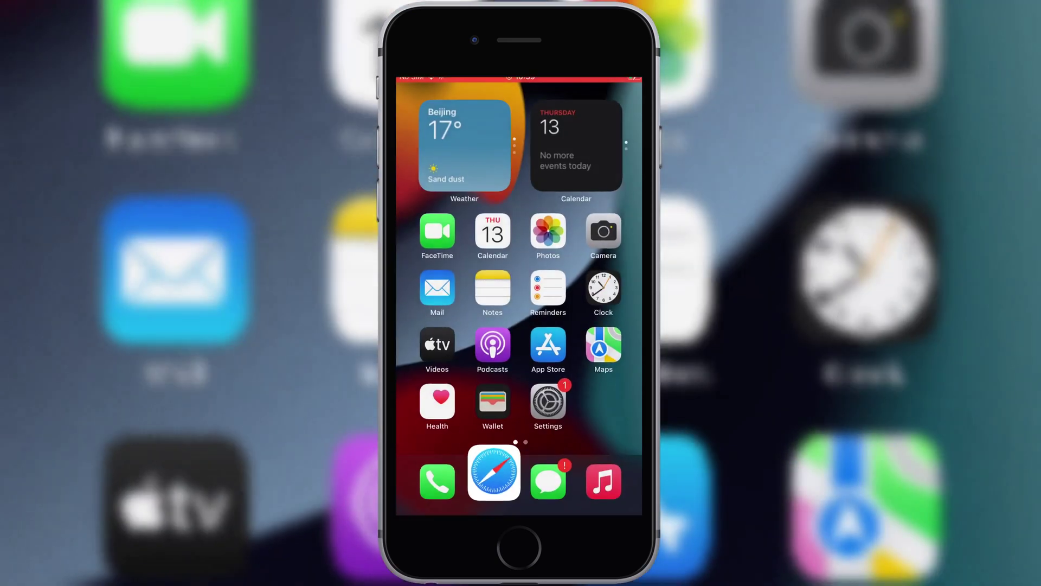
pyautogui.click(549, 404)
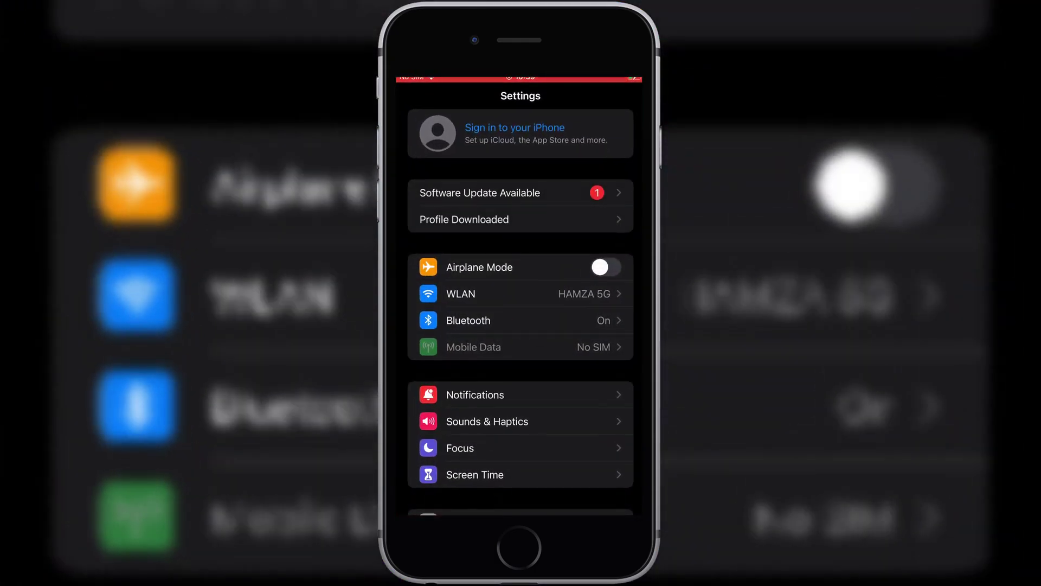
pyautogui.click(464, 220)
# Install the Skibidi DNS anti-revoke/blacklist profile, accepting the DNS warning, then return to the home screen.
pyautogui.click(500, 252)
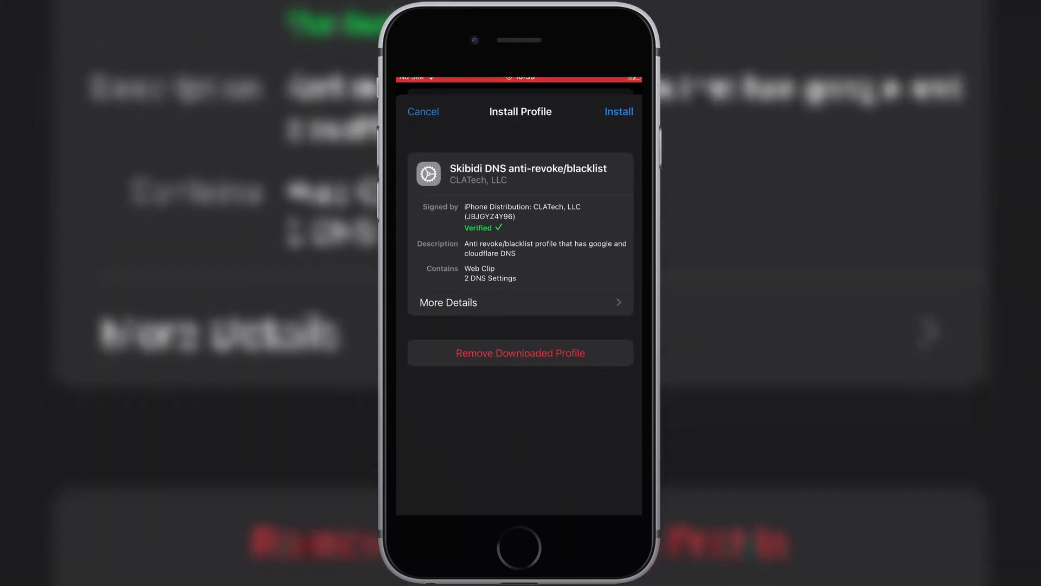
pyautogui.click(618, 111)
pyautogui.click(618, 111)
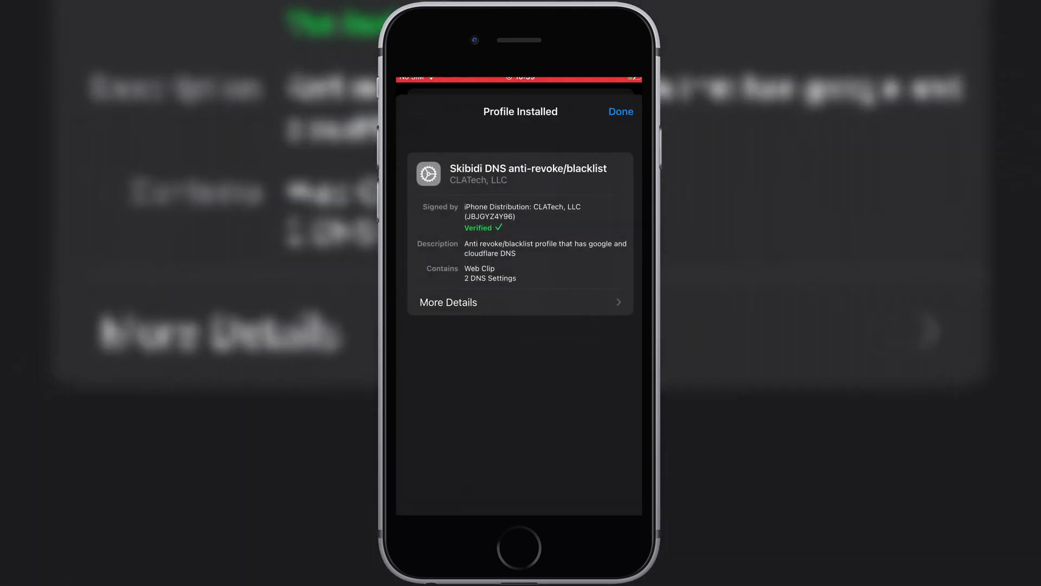
pyautogui.click(618, 112)
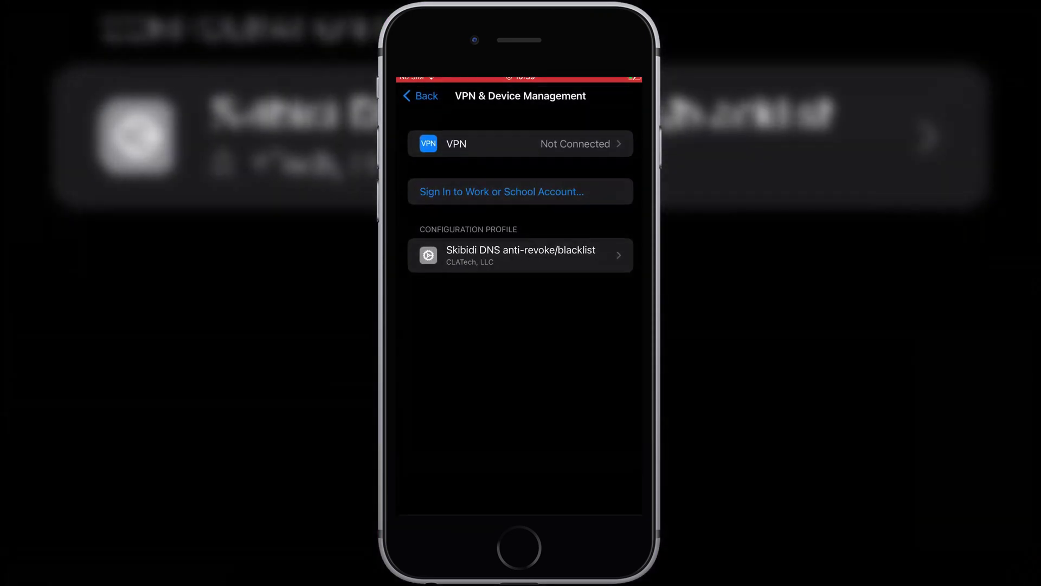
pyautogui.click(421, 95)
pyautogui.click(420, 96)
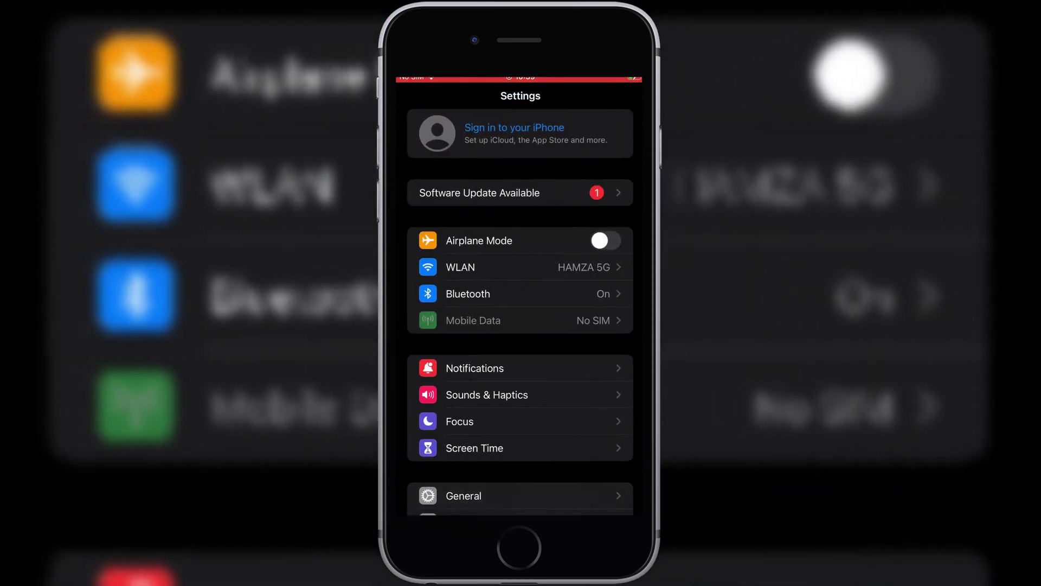
pyautogui.click(519, 547)
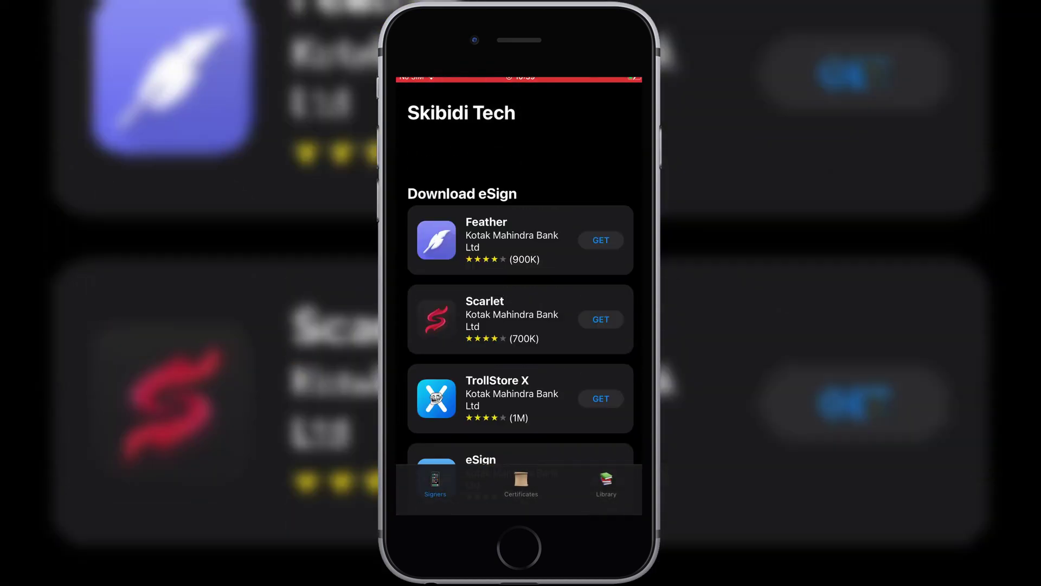
pyautogui.scroll(-1, 521, 326)
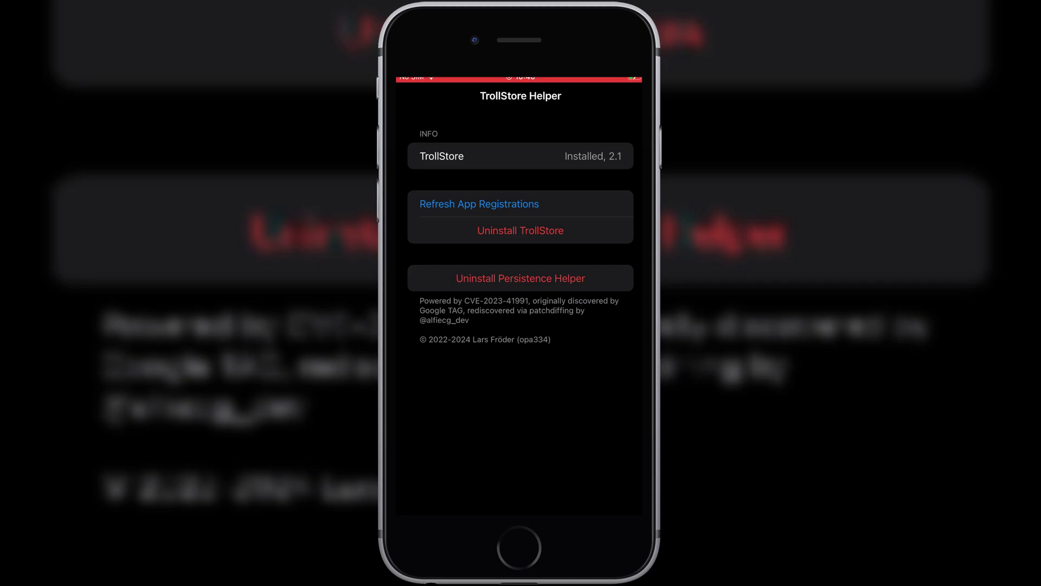
# Refresh app registrations so TrollStore appears, then install ldid (v2.1.5-procursus7-new) from TrollStore's settings.
pyautogui.click(479, 204)
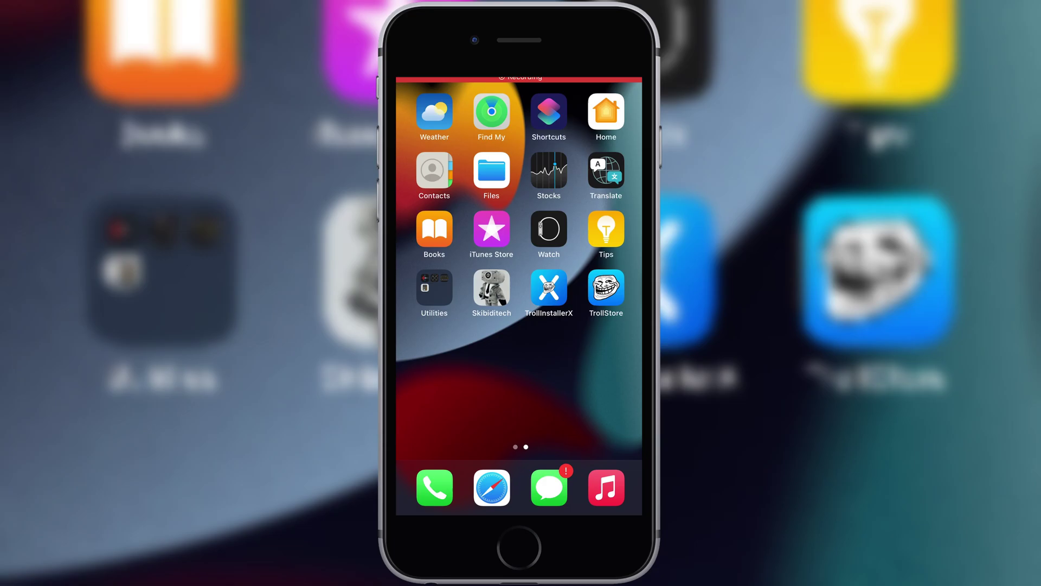
pyautogui.click(606, 287)
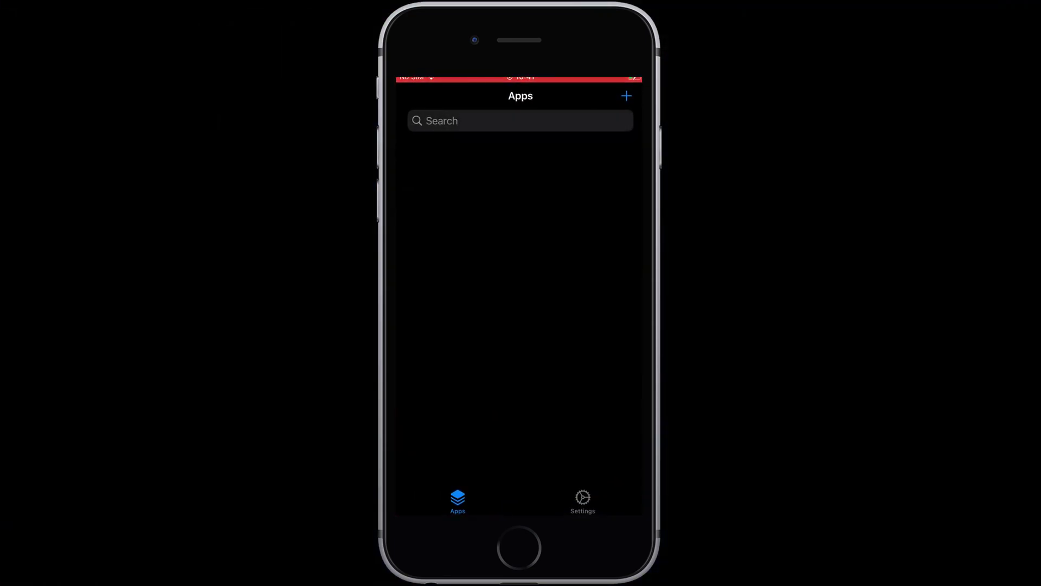
pyautogui.click(582, 500)
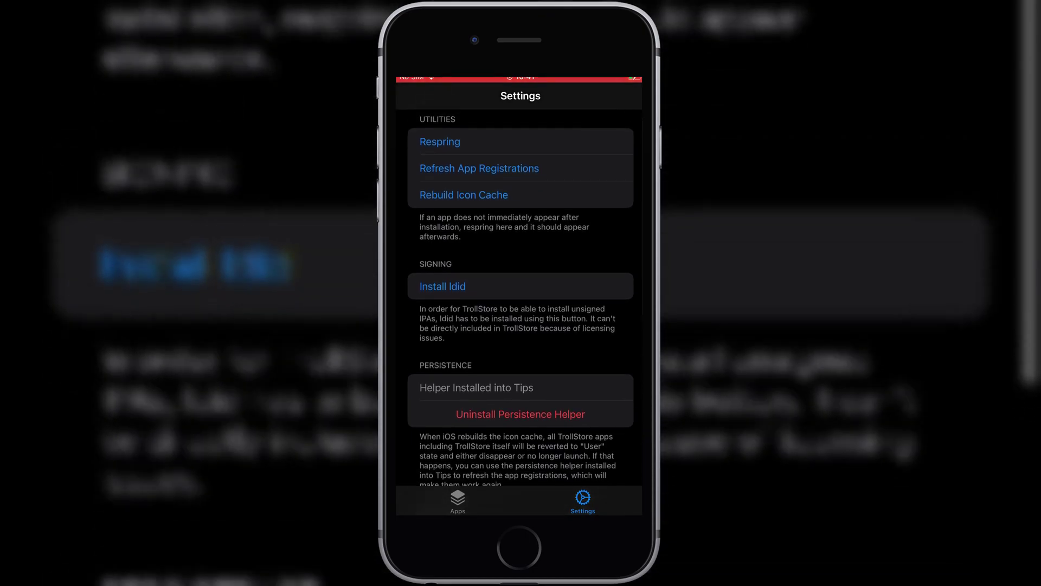
pyautogui.scroll(-1, 520, 301)
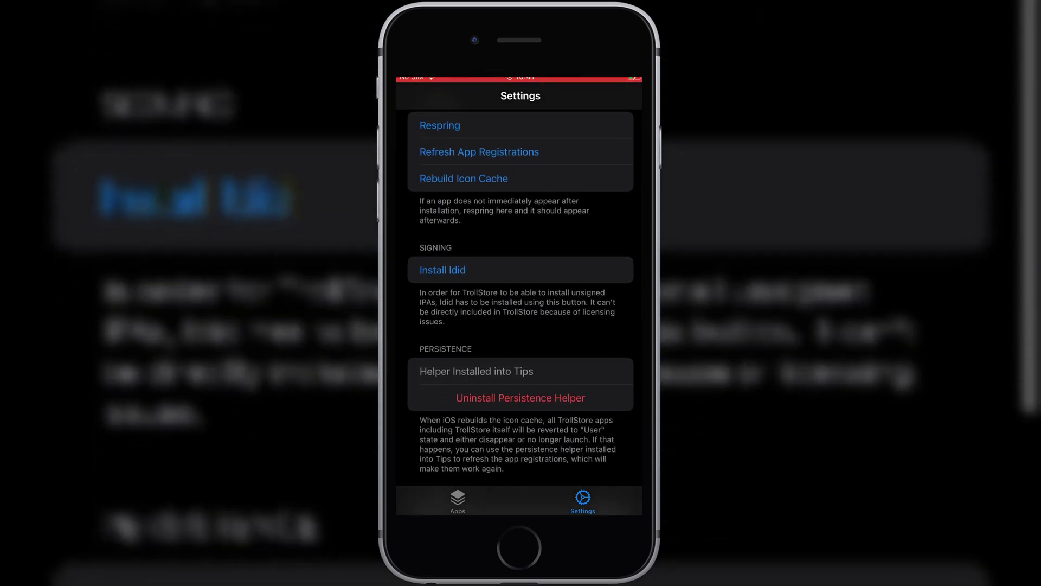
pyautogui.click(521, 269)
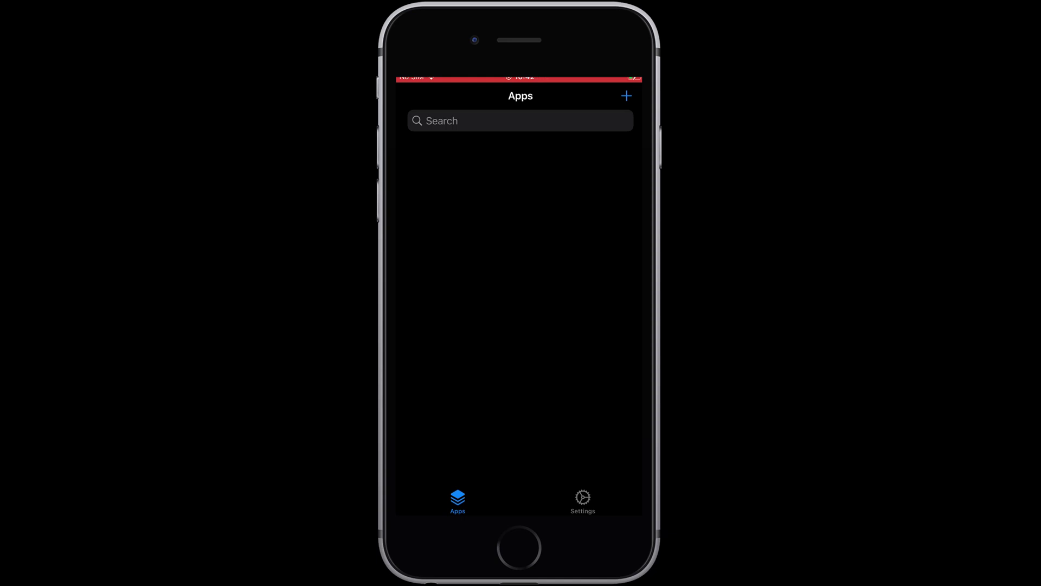
# Install Delta-662.536-01.ipa from Recents through TrollStore's Install IPA File option.
pyautogui.click(626, 97)
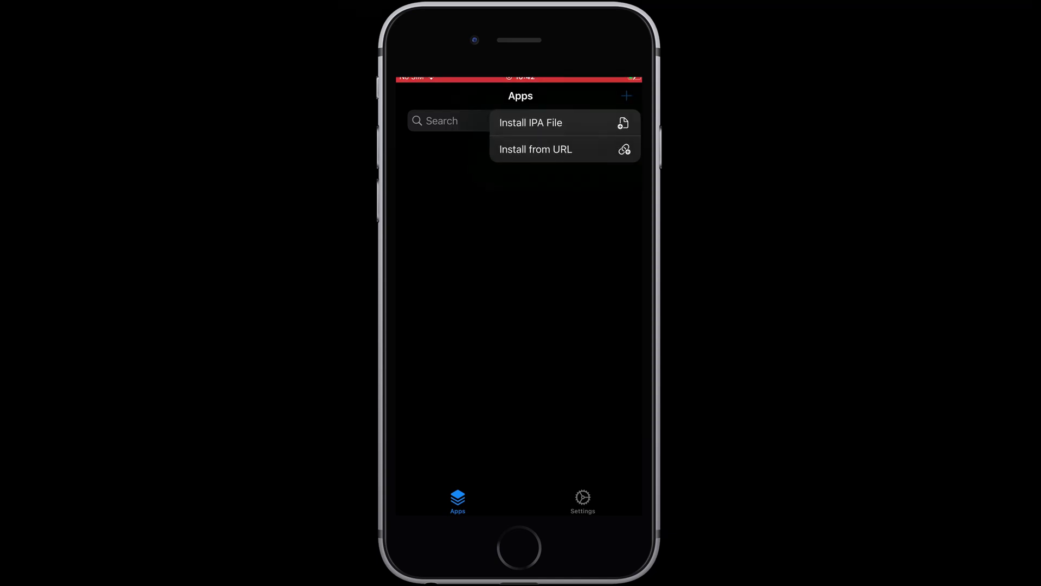
pyautogui.click(531, 122)
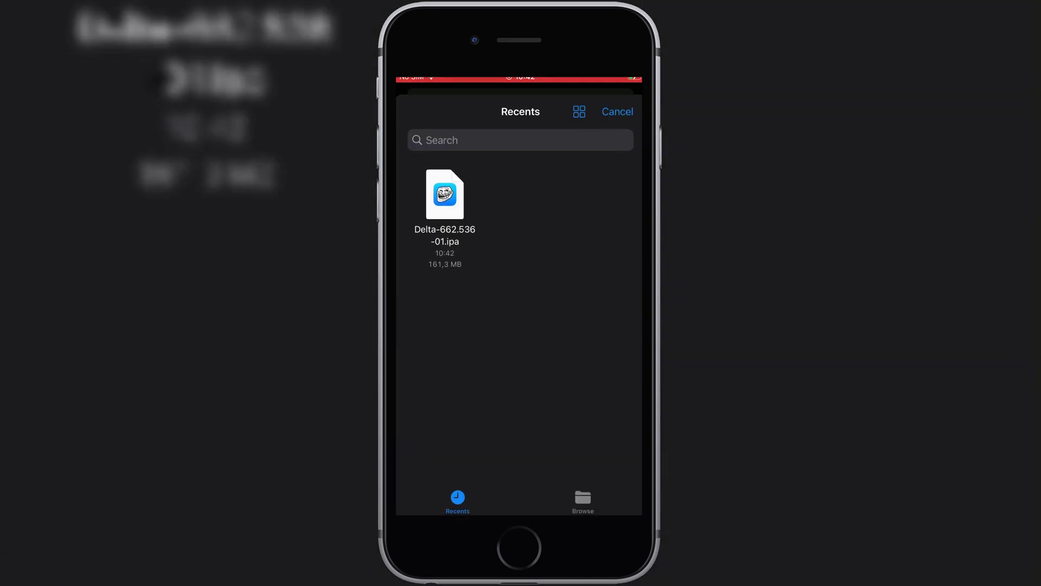
pyautogui.click(446, 195)
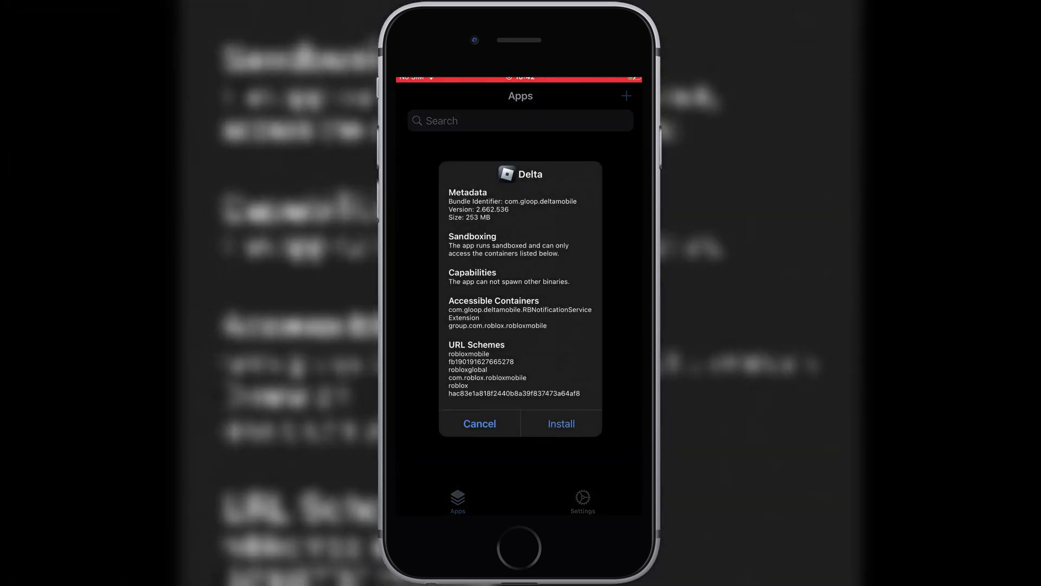
pyautogui.click(561, 423)
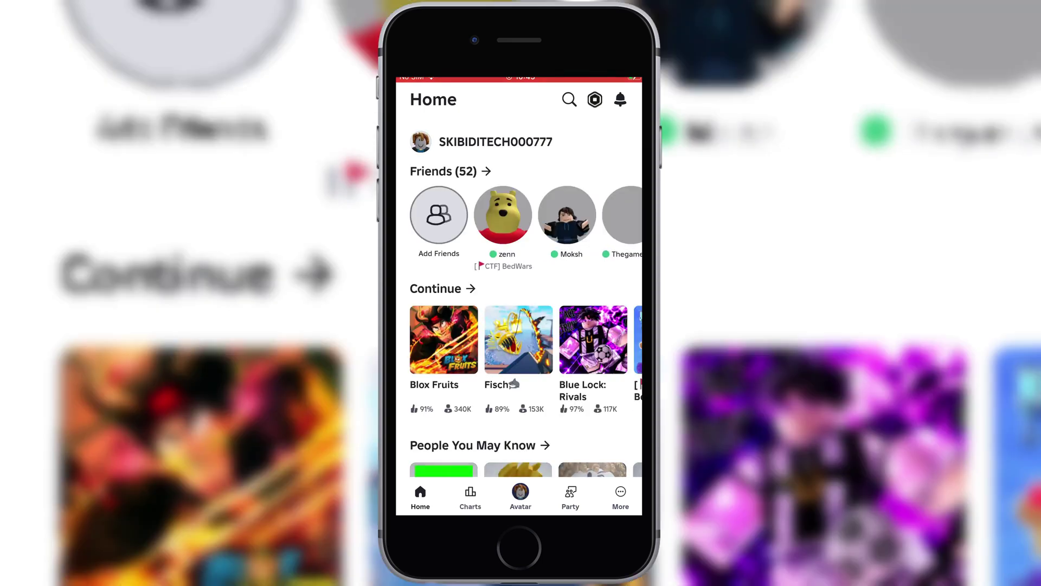
pyautogui.scroll(-2, 519, 326)
pyautogui.scroll(-4, 519, 326)
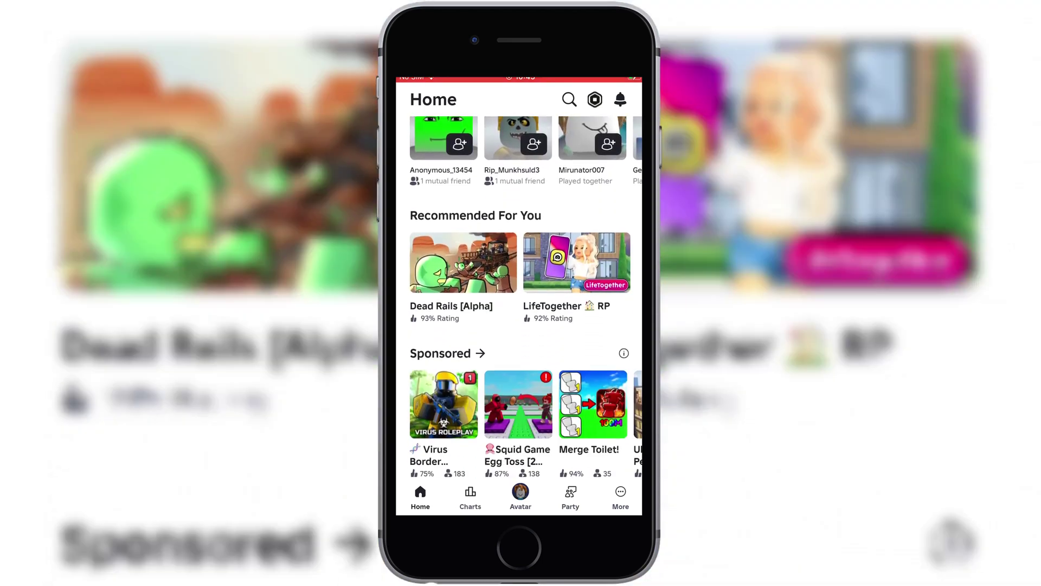
pyautogui.scroll(-3, 519, 325)
pyautogui.scroll(6, 519, 325)
pyautogui.scroll(3, 520, 326)
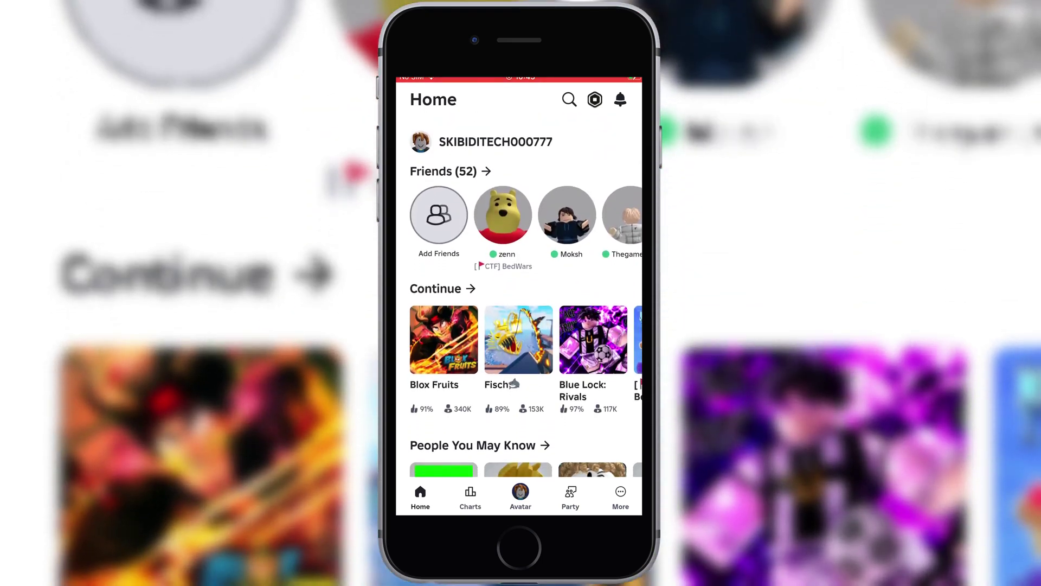
# Close Delta and return to the iPhone home screen after its Roblox Home feed loaded.
pyautogui.press('super')
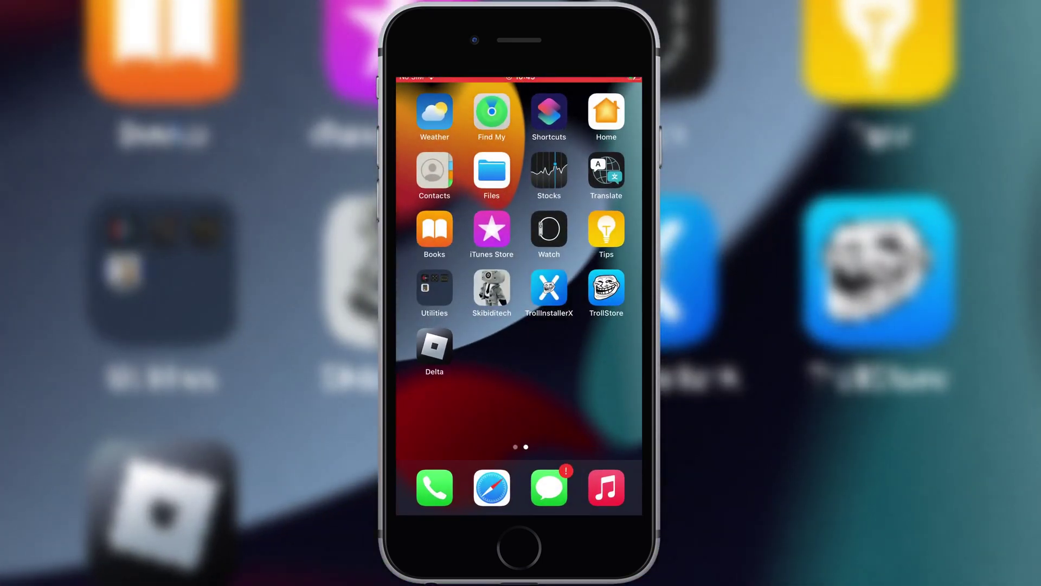